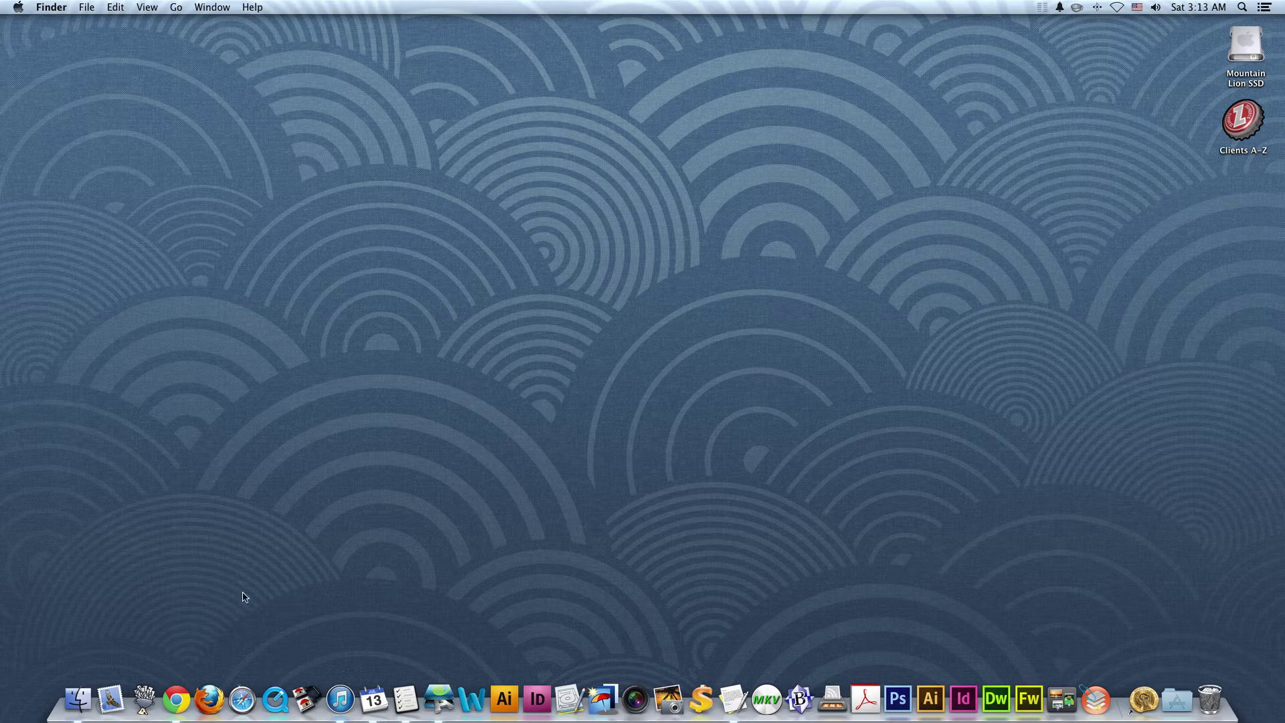
Step: Bring the FileMaker Go for iPad & iPhone page forward in Chrome and select its URL
left_click(178, 700)
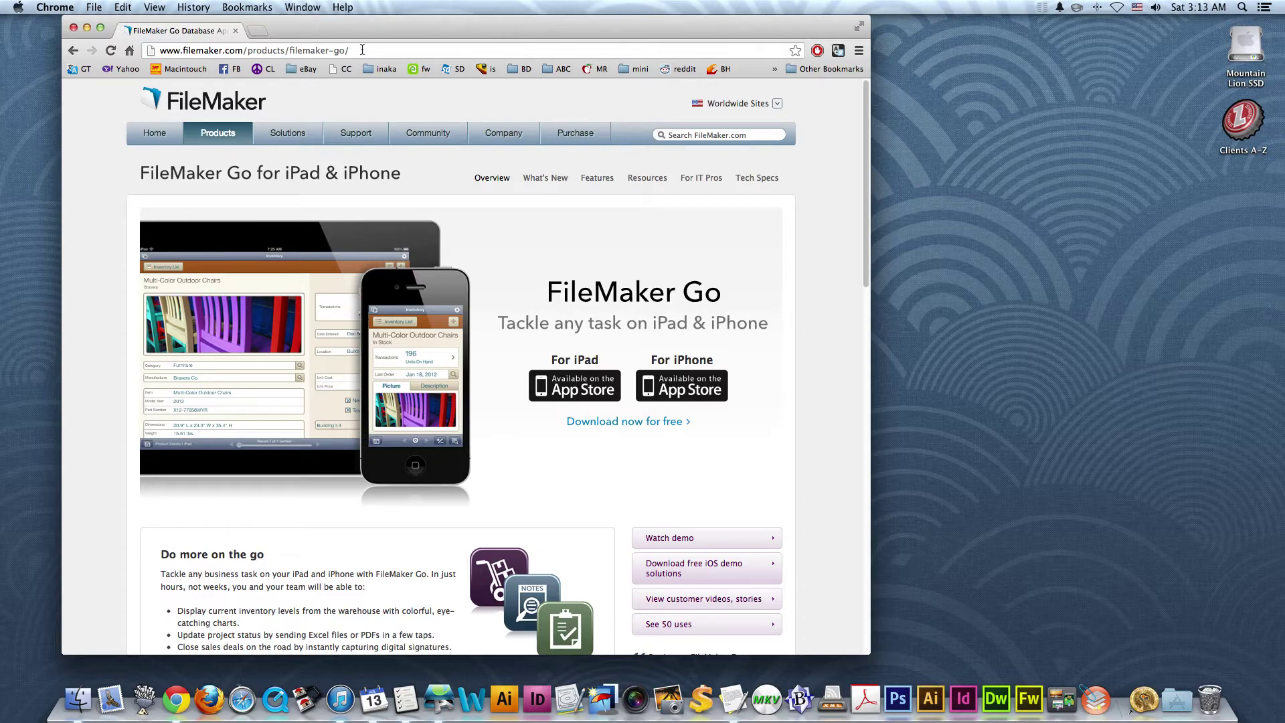
left_click_drag(372, 50, 167, 40)
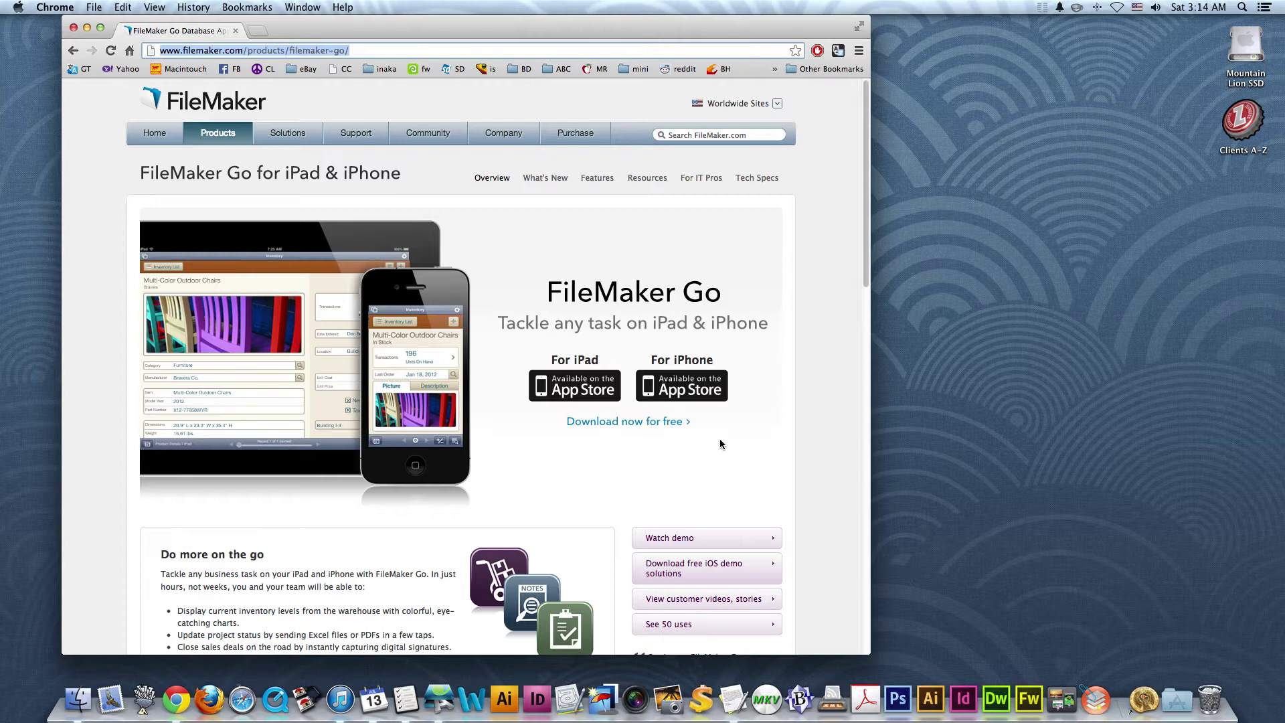
Step: Go to Mountain Lion SSD > Applications > Computer Cuisine Deluxe 7.0 Folder and select Computer Cuisine Deluxe.ina
double_click(1243, 41)
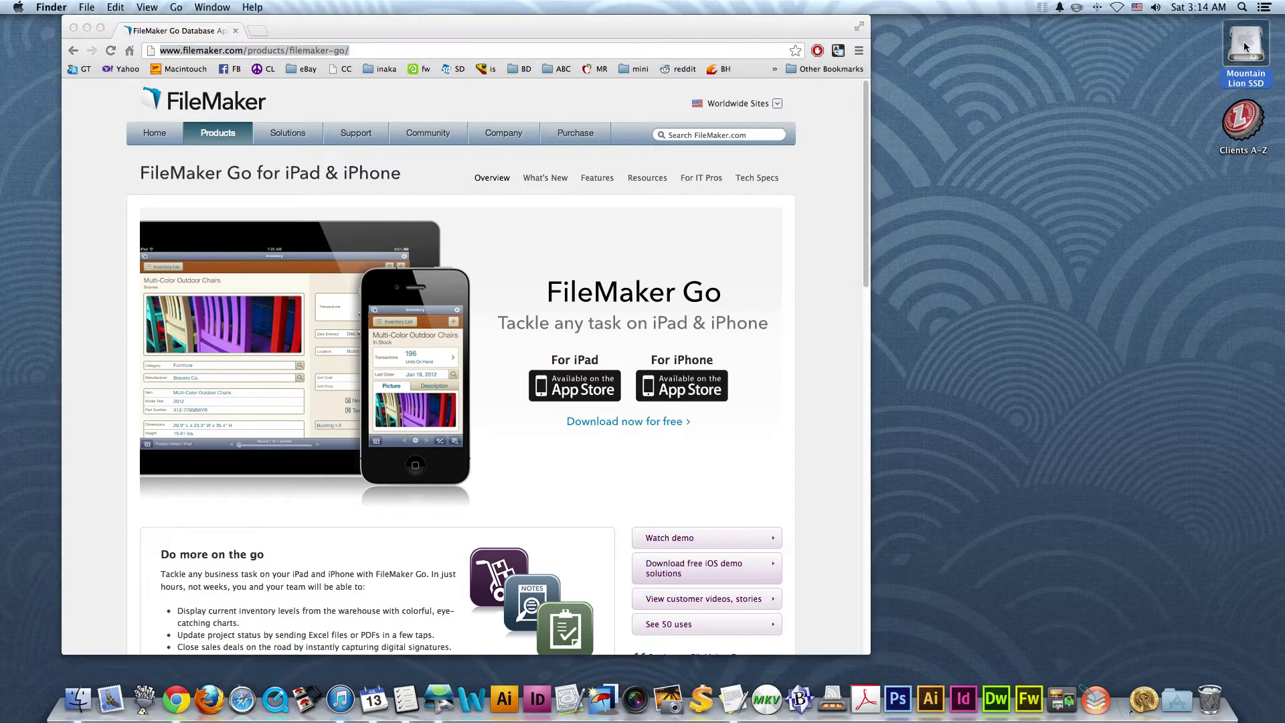
left_click(741, 75)
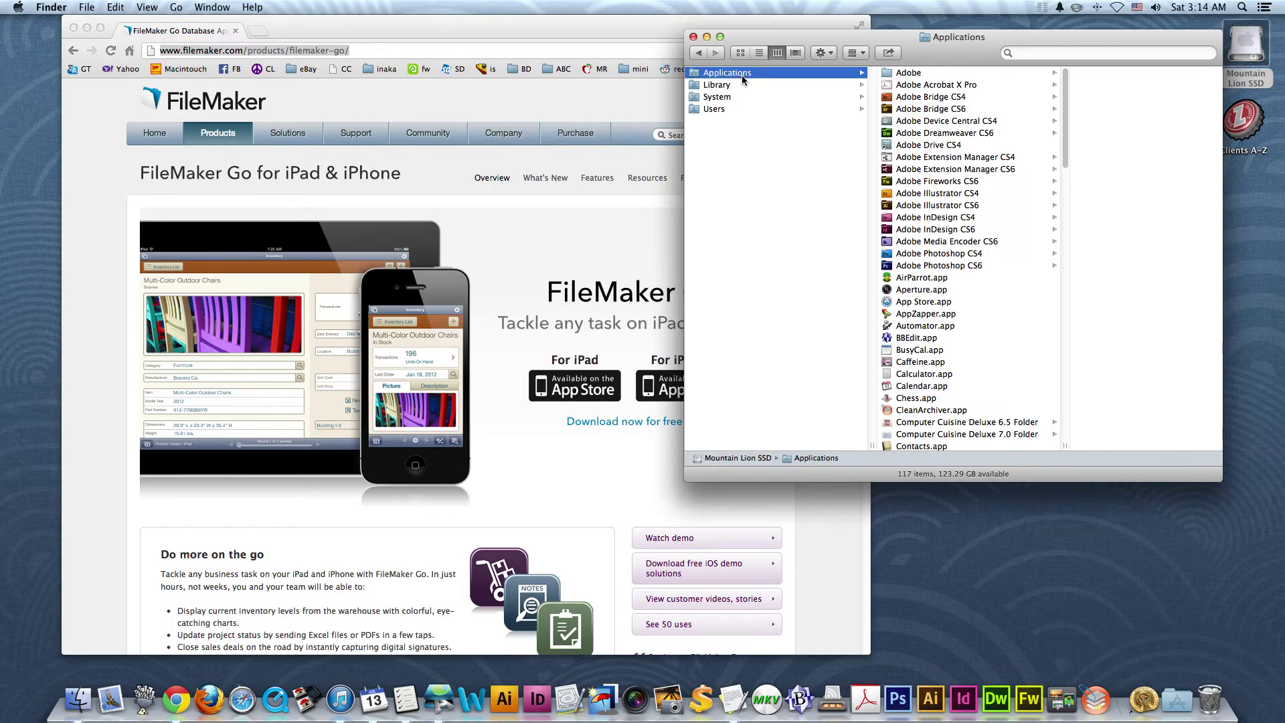
scroll(950, 251, "down", 3)
scroll(952, 254, "down", 3)
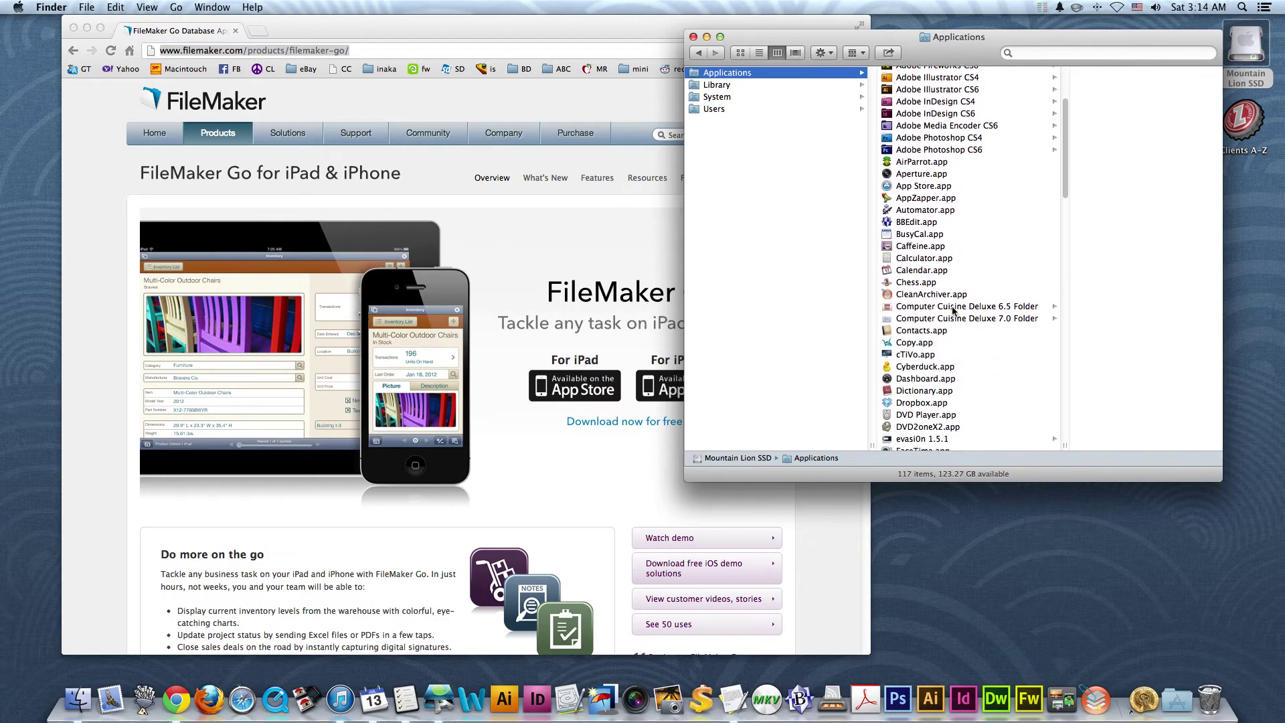
left_click(943, 320)
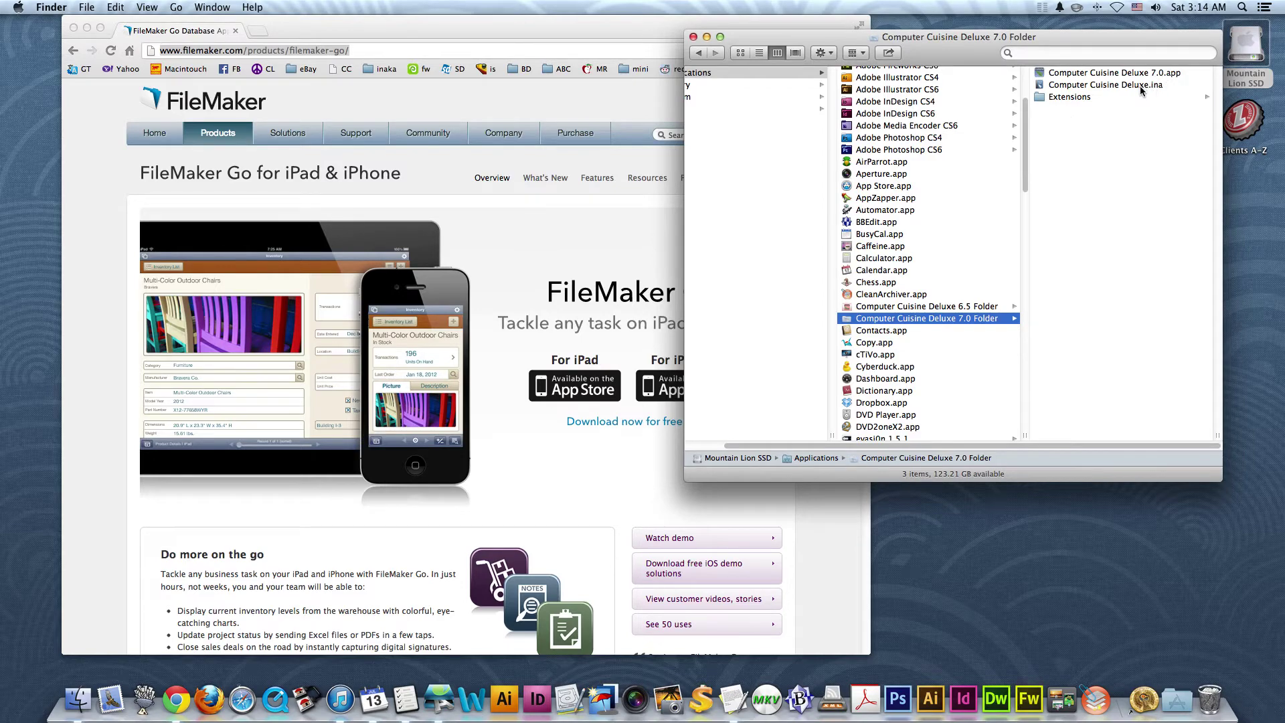
left_click(1139, 86)
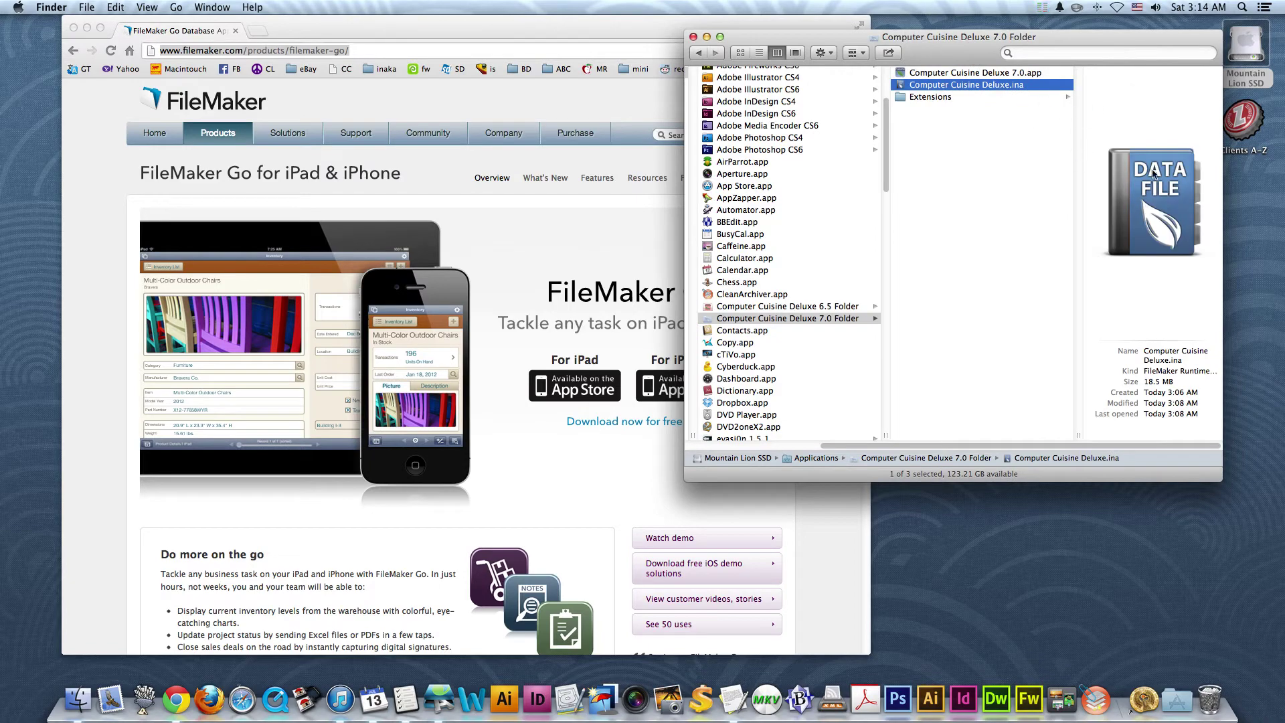
Step: Check the Computer Cuisine Deluxe 7.0.app details, reselect the .ina file, and return to Finder
left_click(1001, 73)
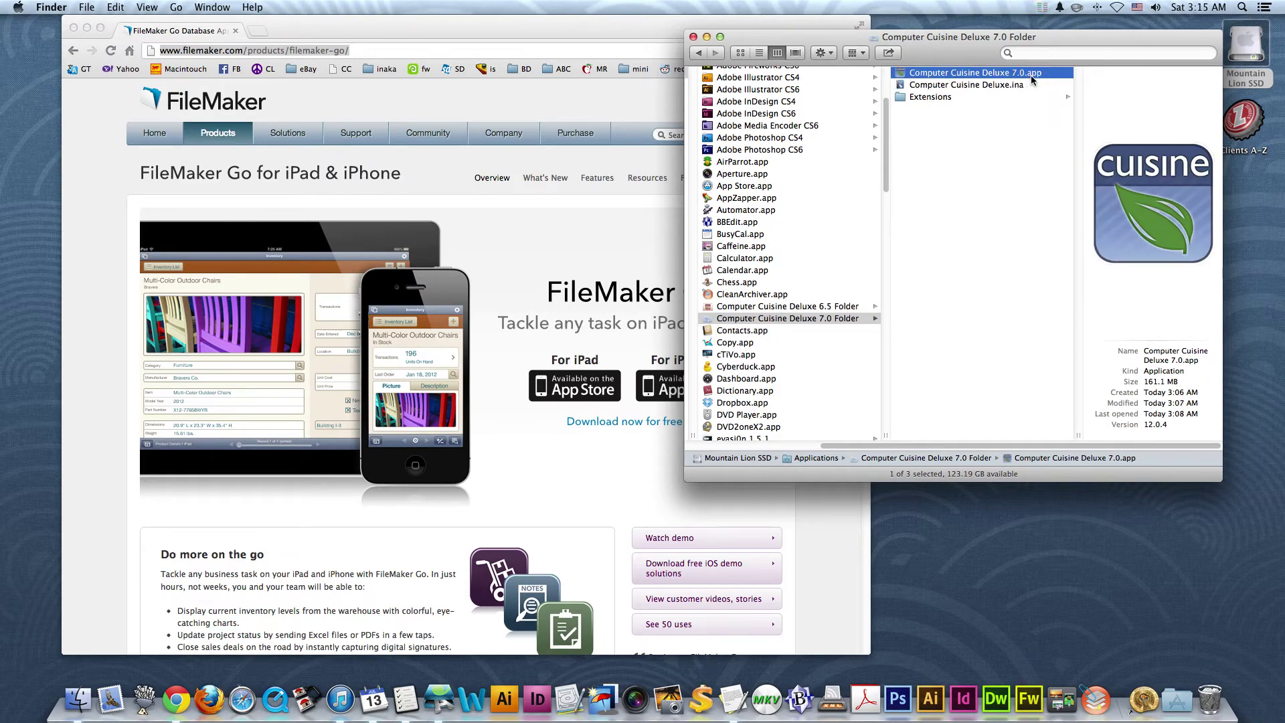
left_click(996, 86)
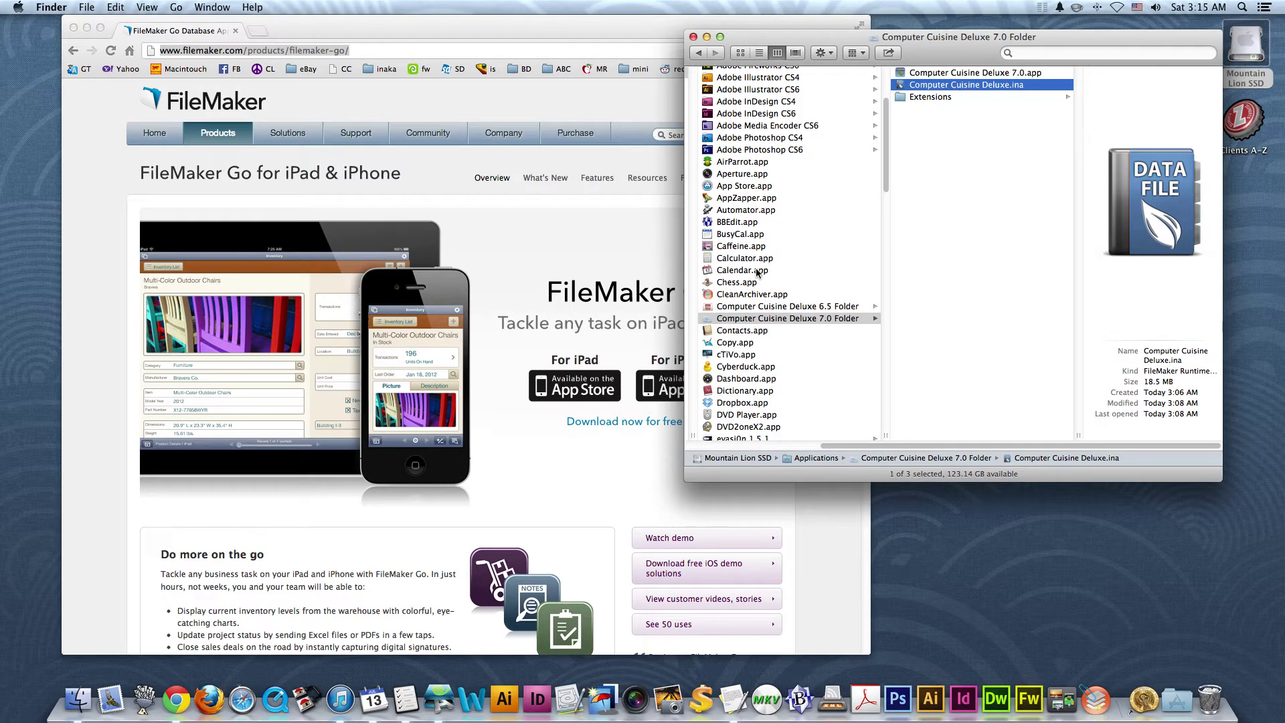
left_click(645, 326)
left_click(1047, 135)
Step: Show the iPad 4's Apps page in iTunes, then hide and restore the sidebar
left_click(339, 700)
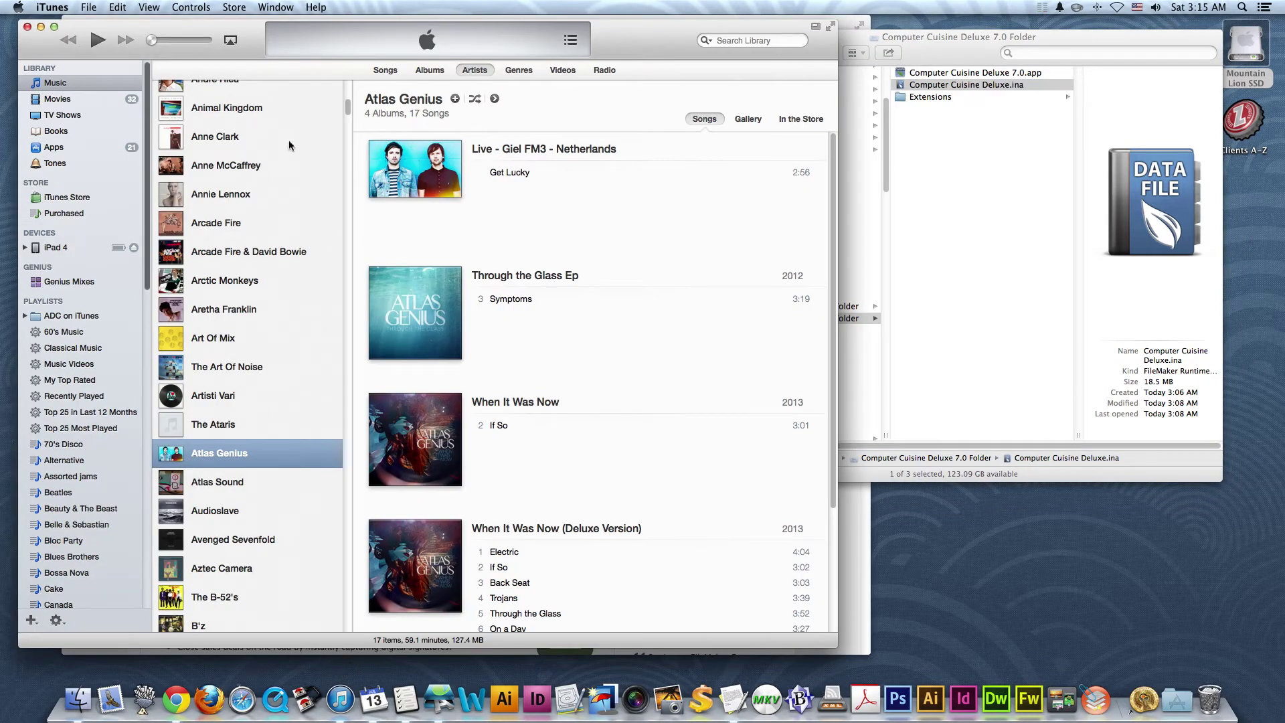
left_click(53, 248)
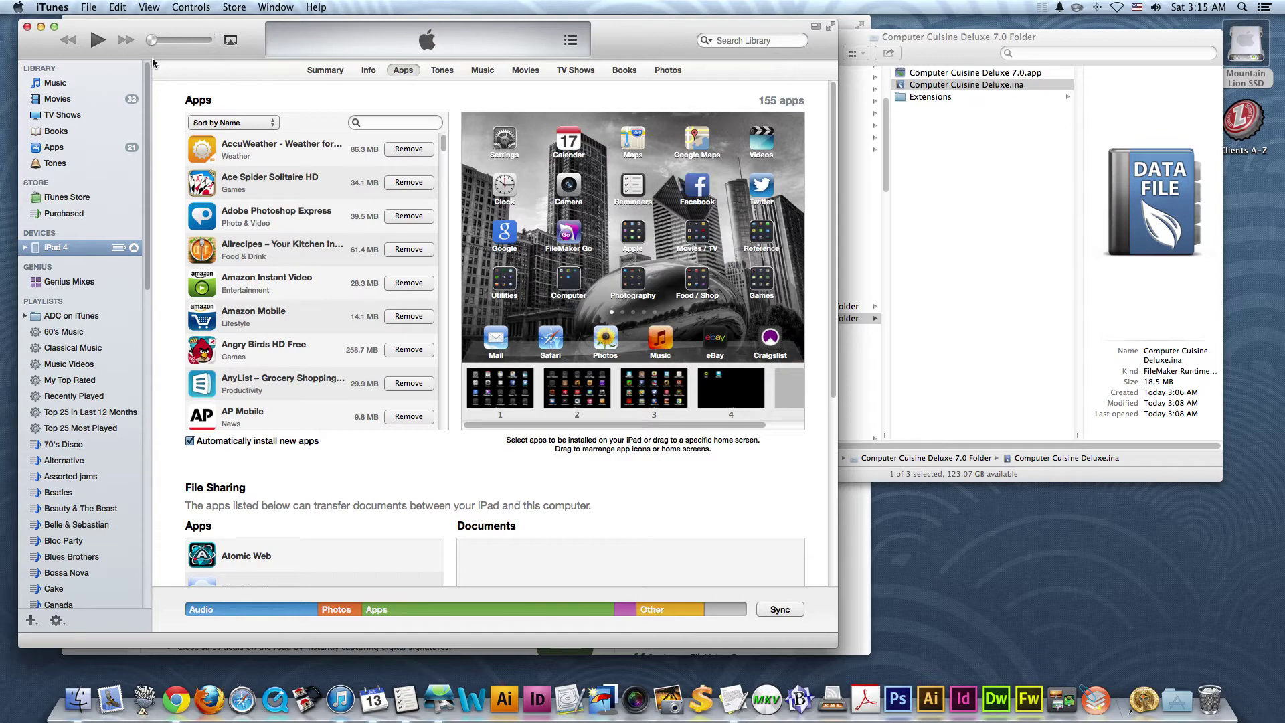
left_click(148, 6)
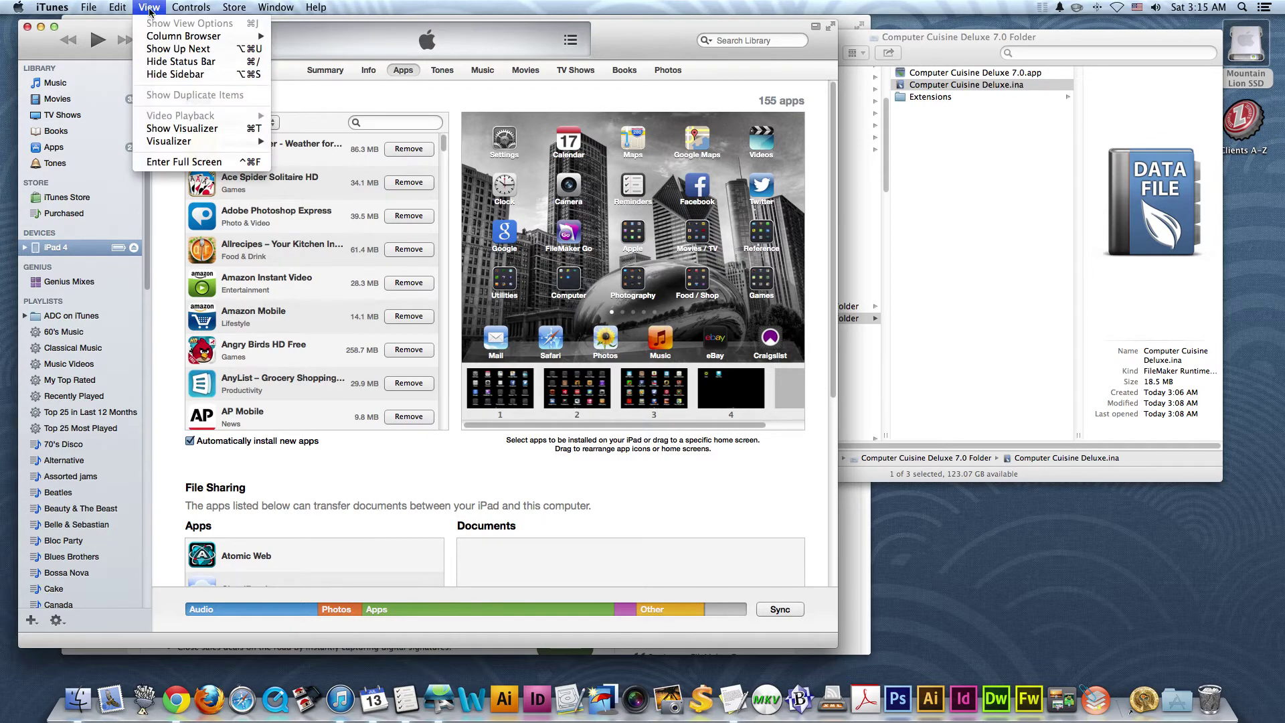
left_click(158, 76)
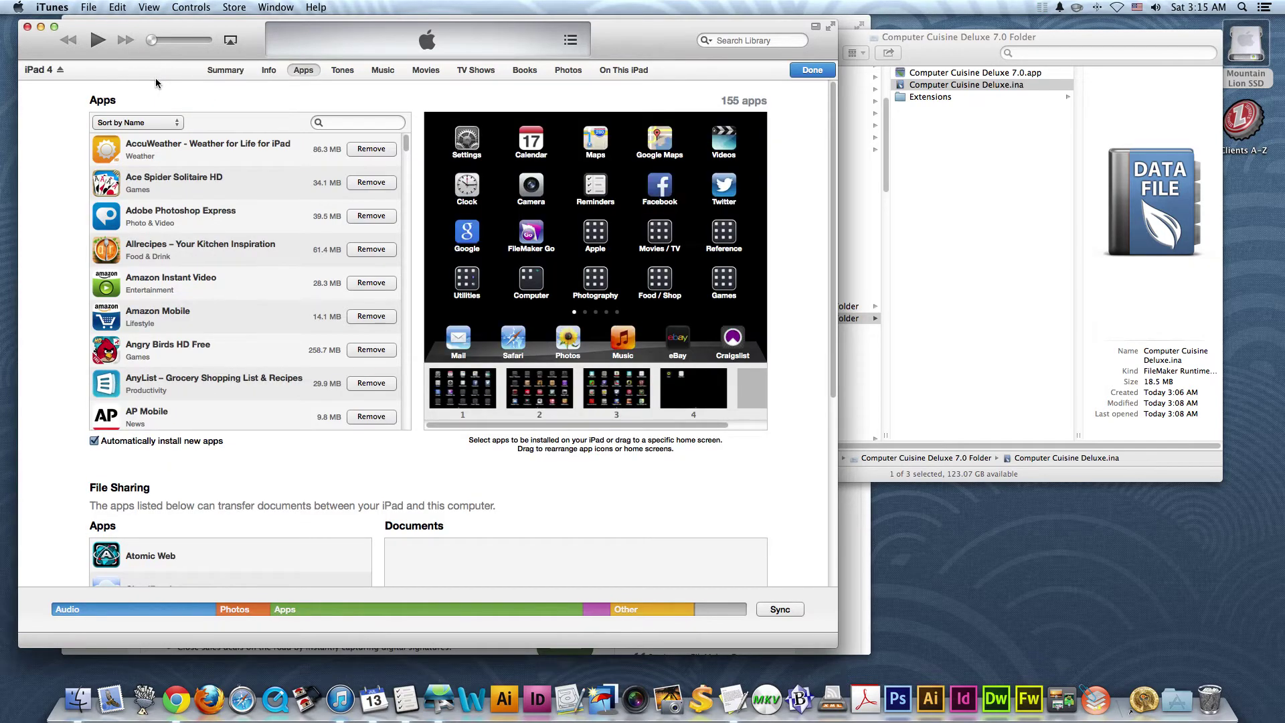
left_click(147, 5)
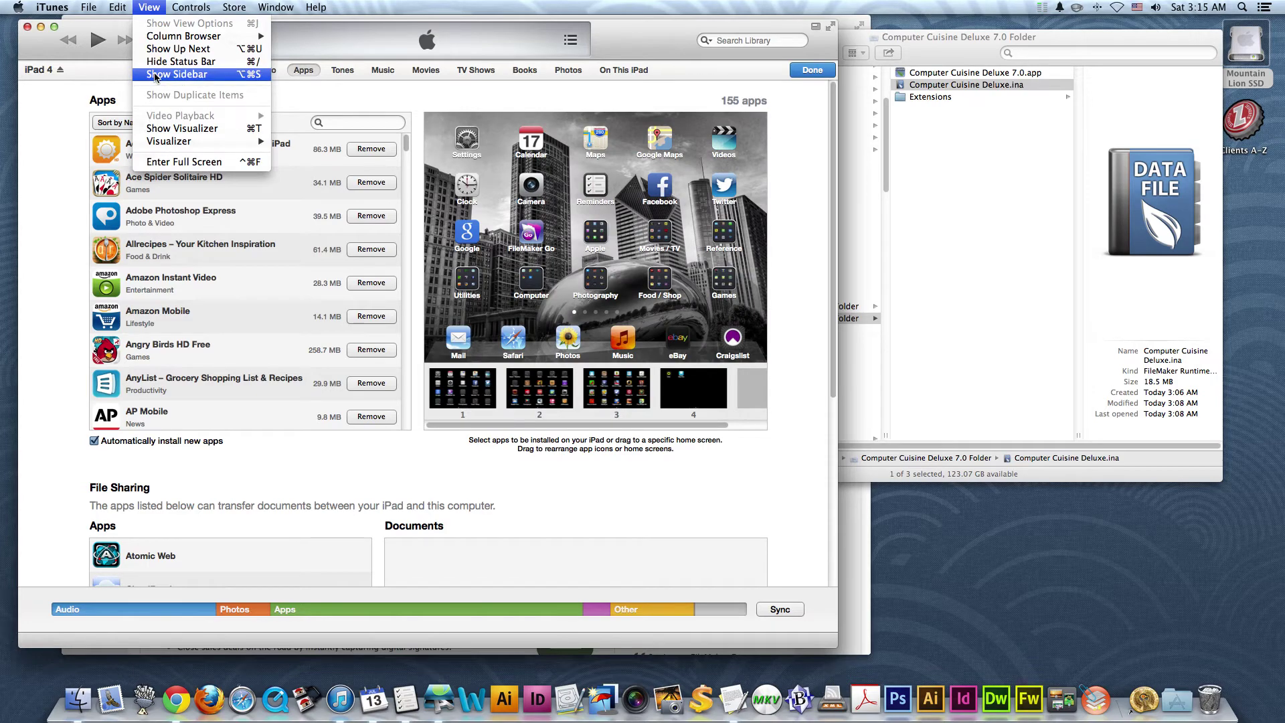
left_click(189, 76)
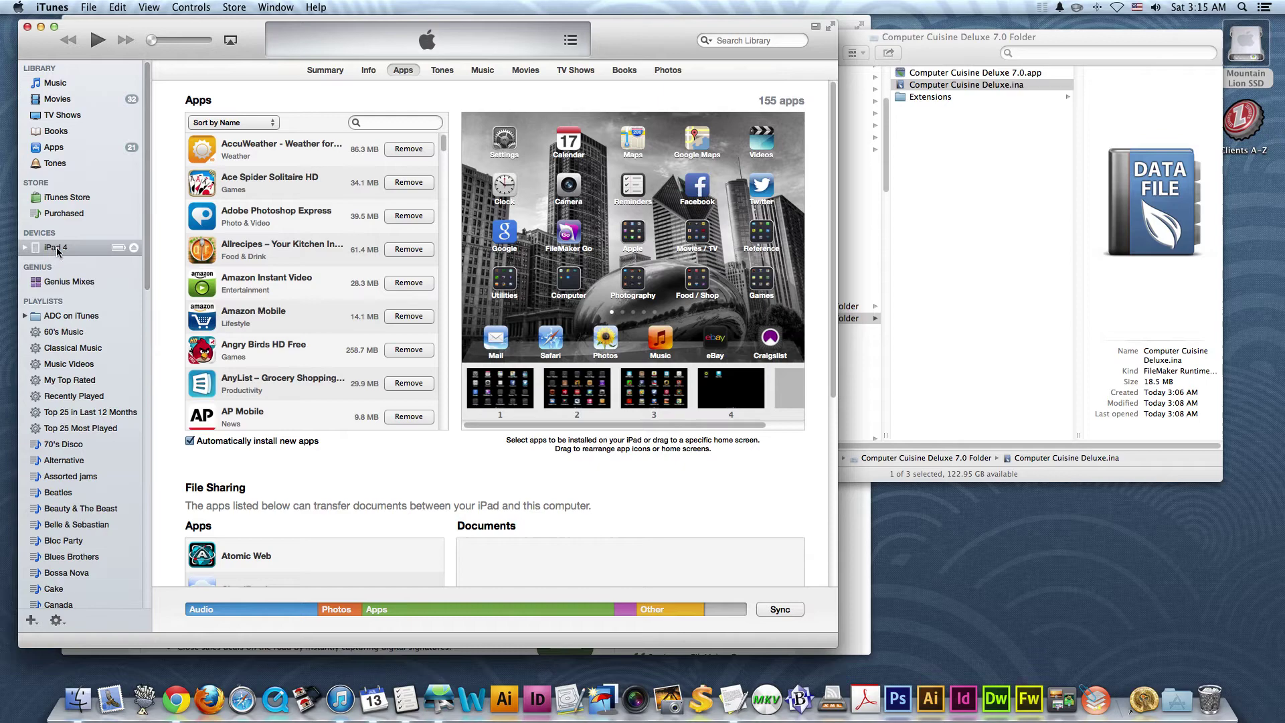
Step: Select FileMaker Go under File Sharing to list its Assets, Contacts and other .fmp12 documents
double_click(61, 248)
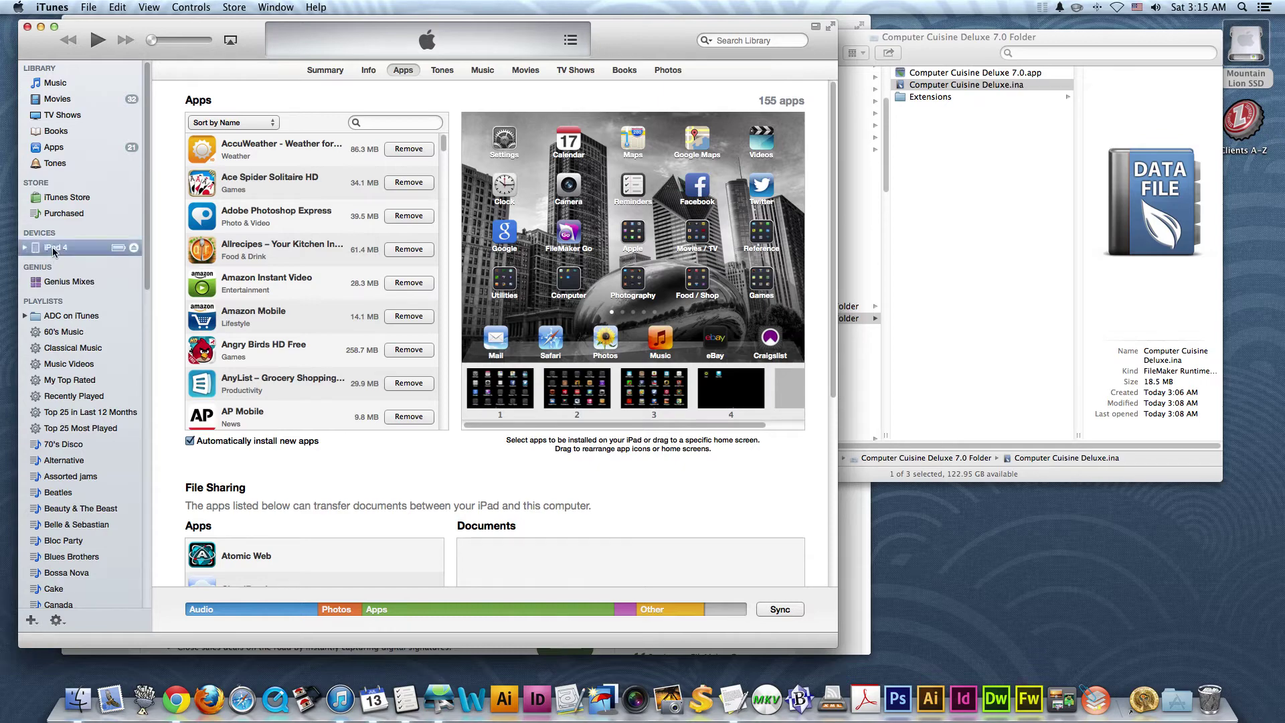
left_click(82, 252)
scroll(181, 389, "down", 5)
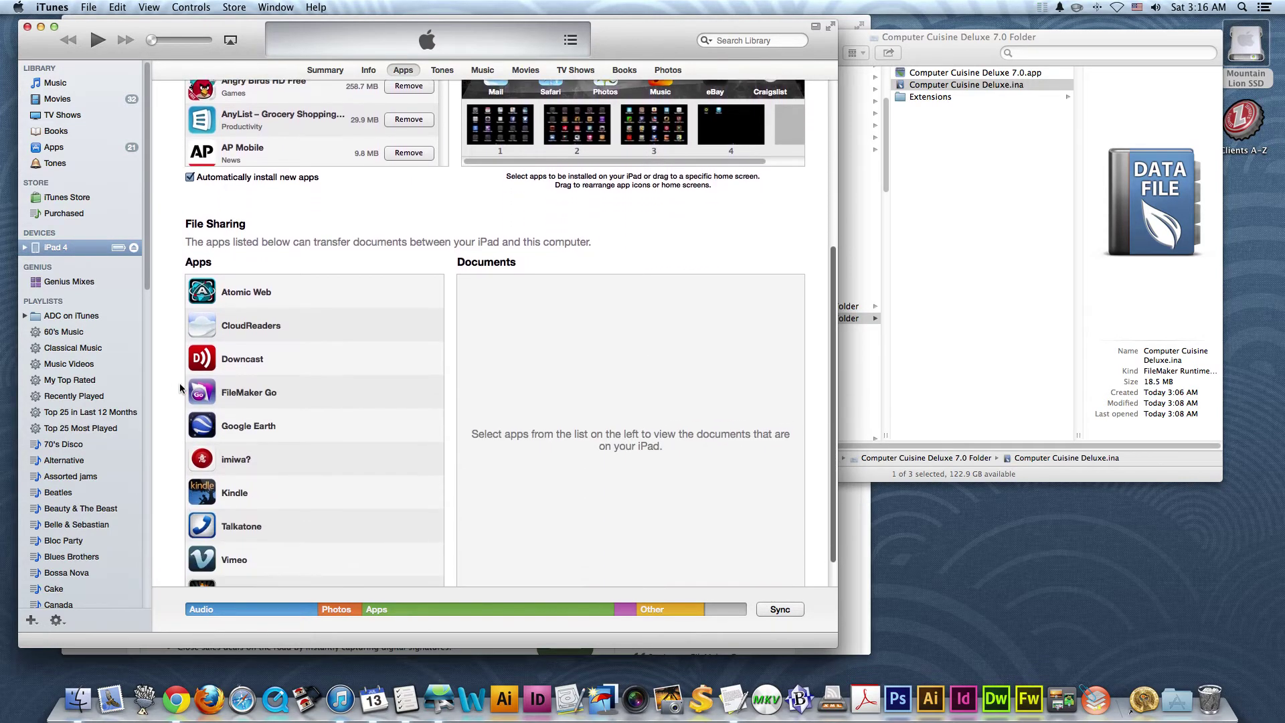
left_click(251, 396)
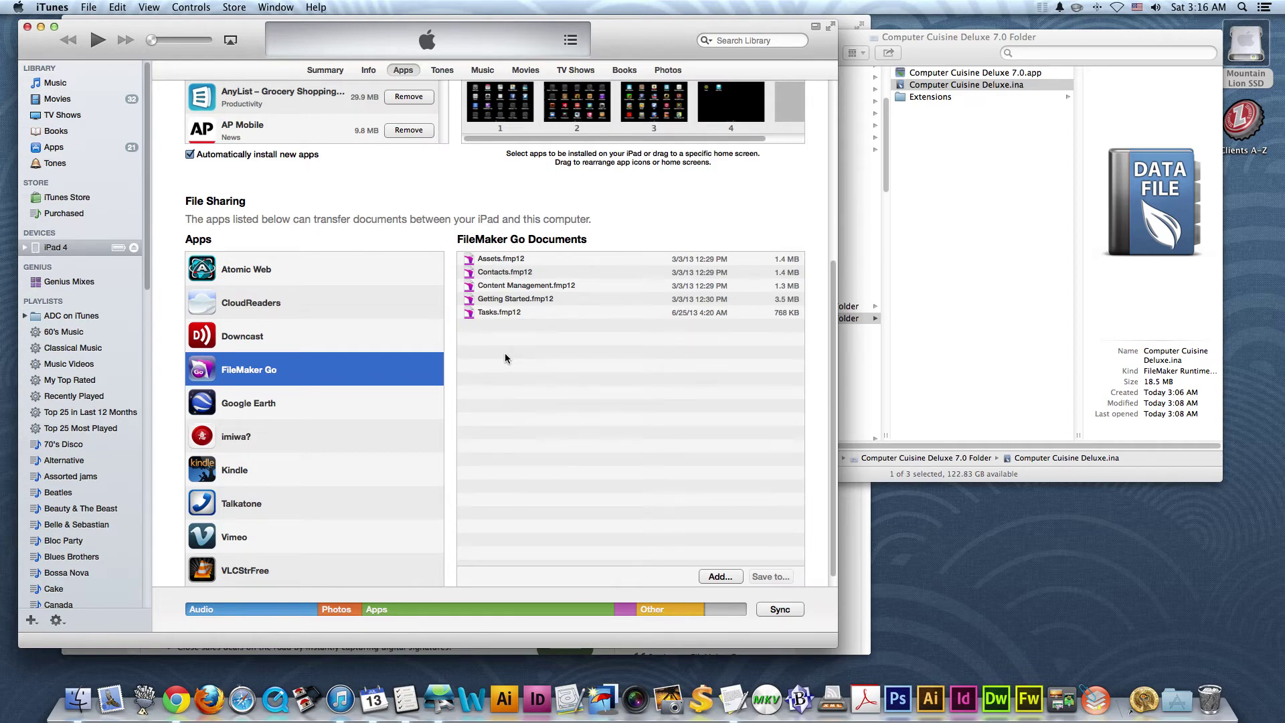
left_click(944, 86)
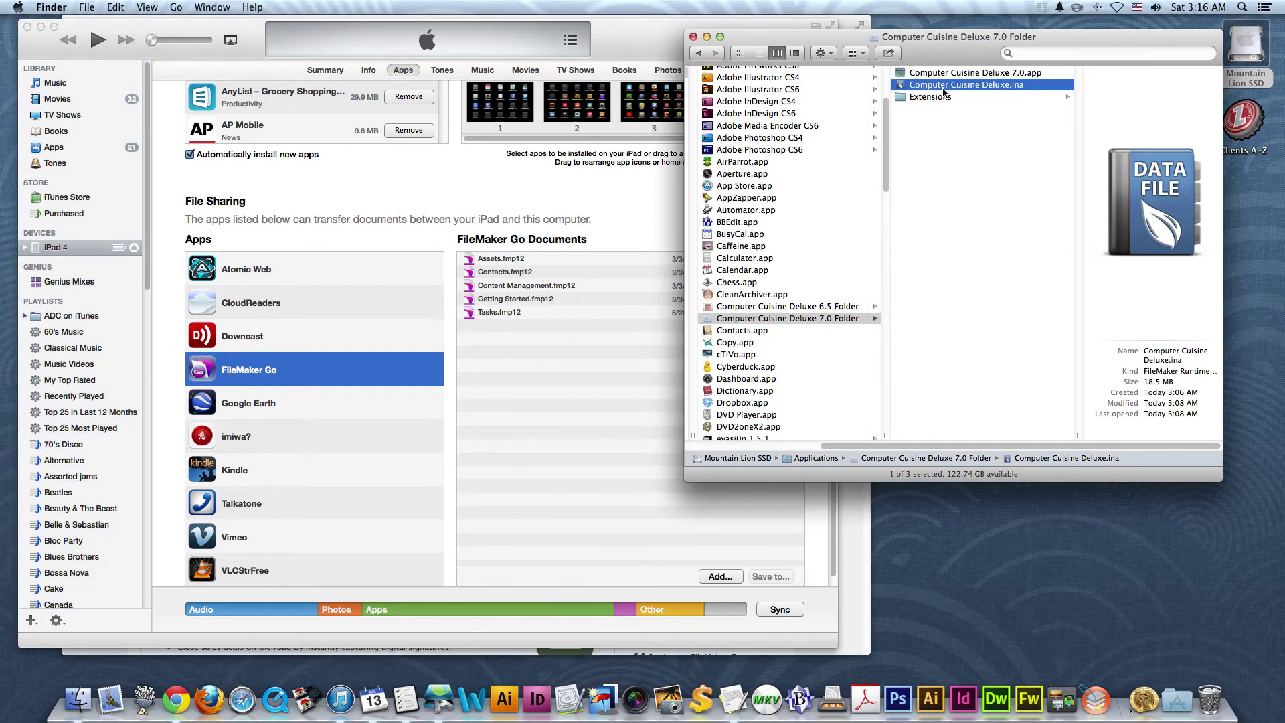
left_click_drag(929, 92, 549, 294)
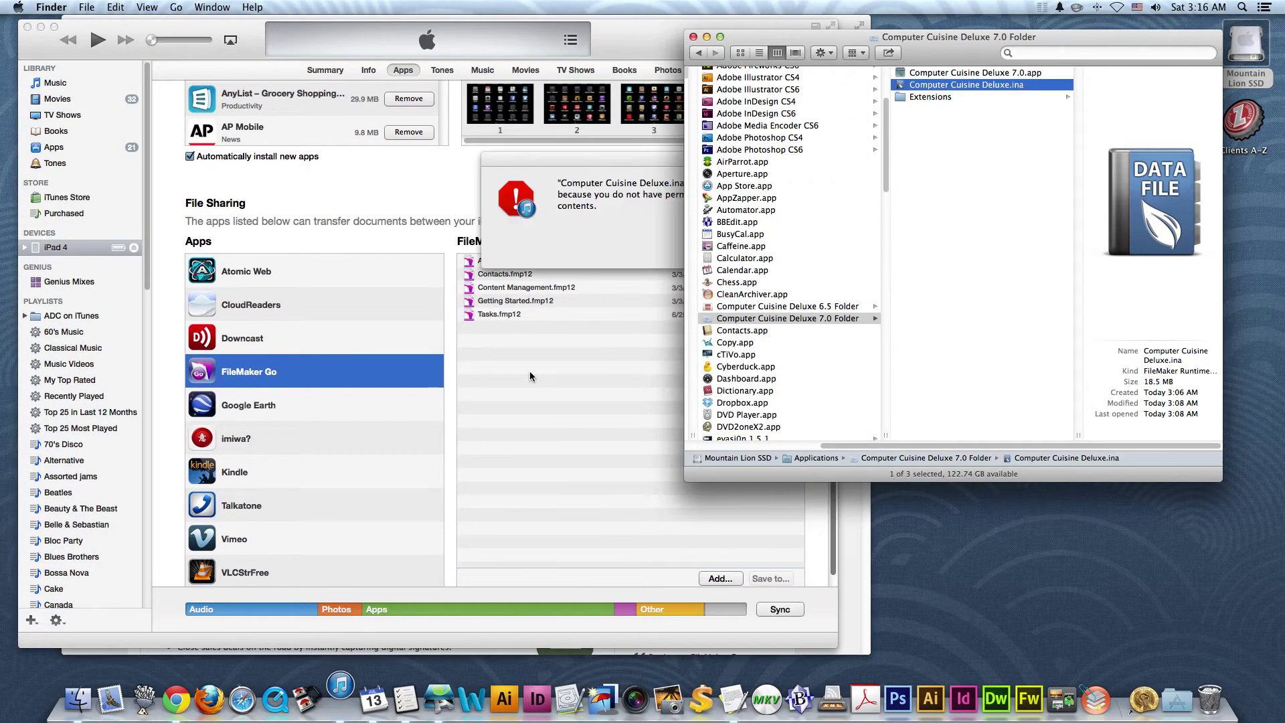
left_click(591, 250)
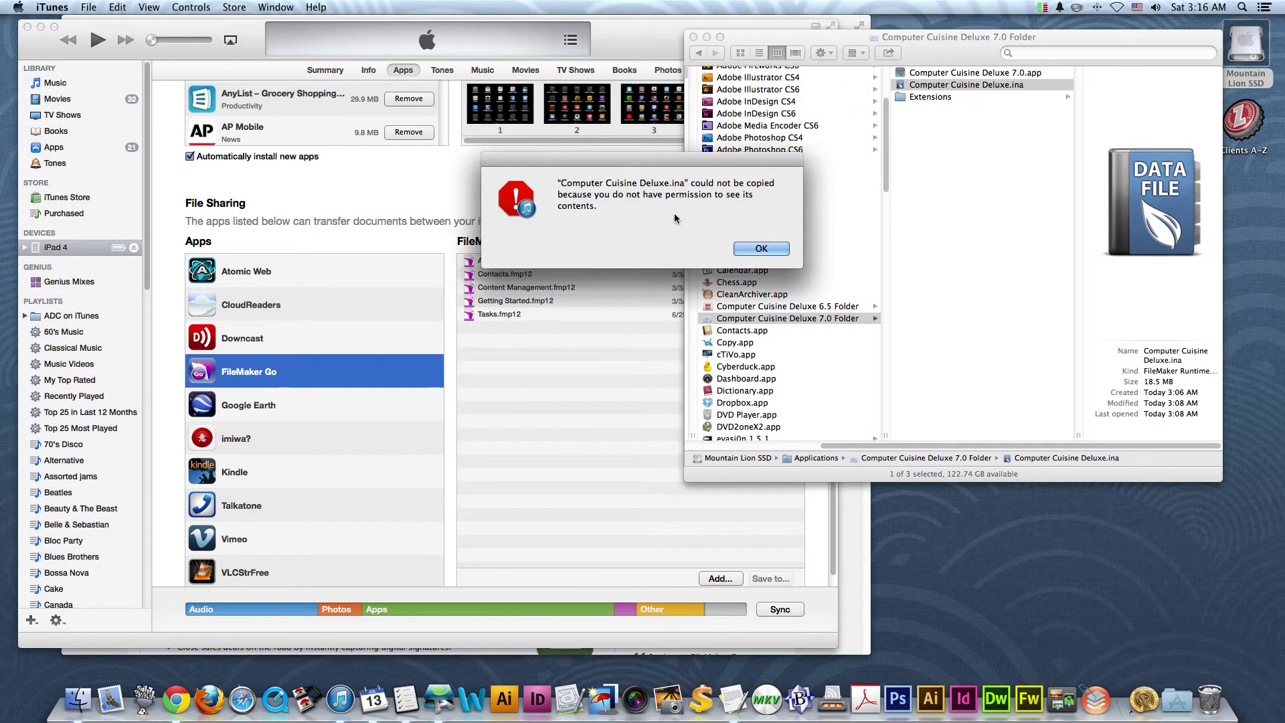
left_click(761, 249)
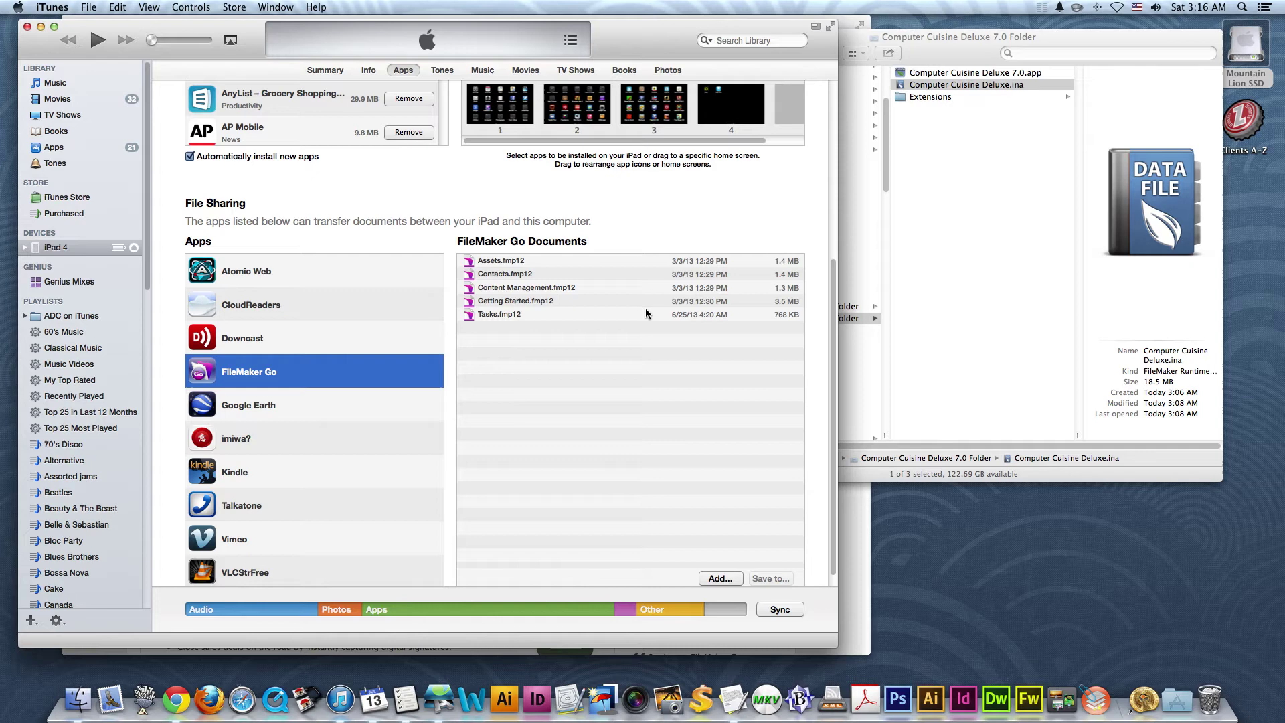
Step: Drag Computer Cuisine Deluxe.ina from Finder into FileMaker Go's Documents, replacing the existing copy
left_click_drag(950, 85, 563, 373)
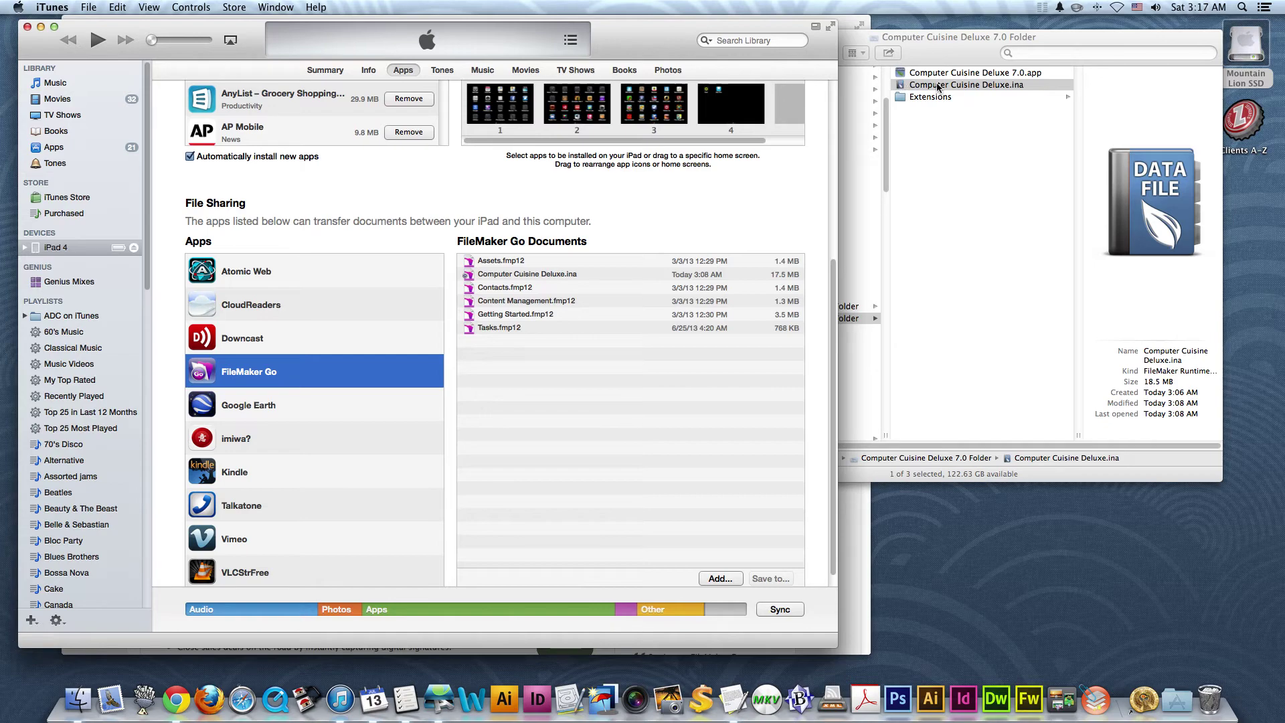
left_click_drag(938, 85, 530, 317)
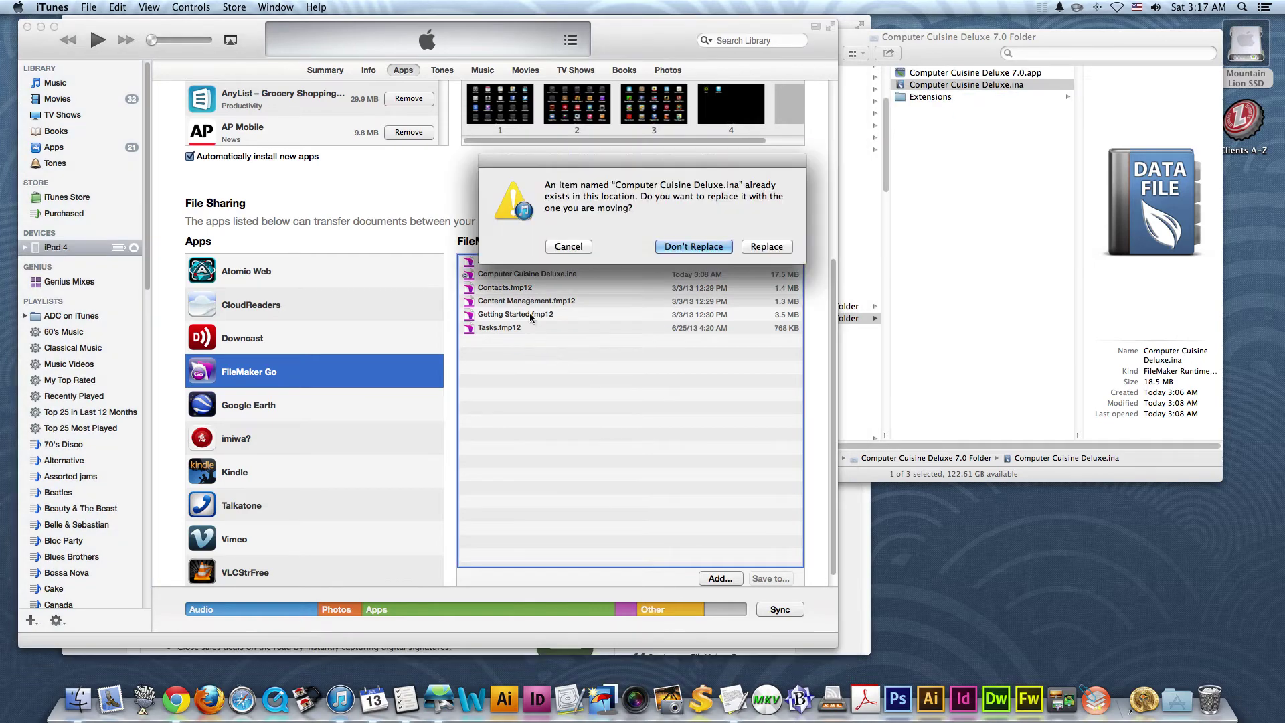
left_click(763, 249)
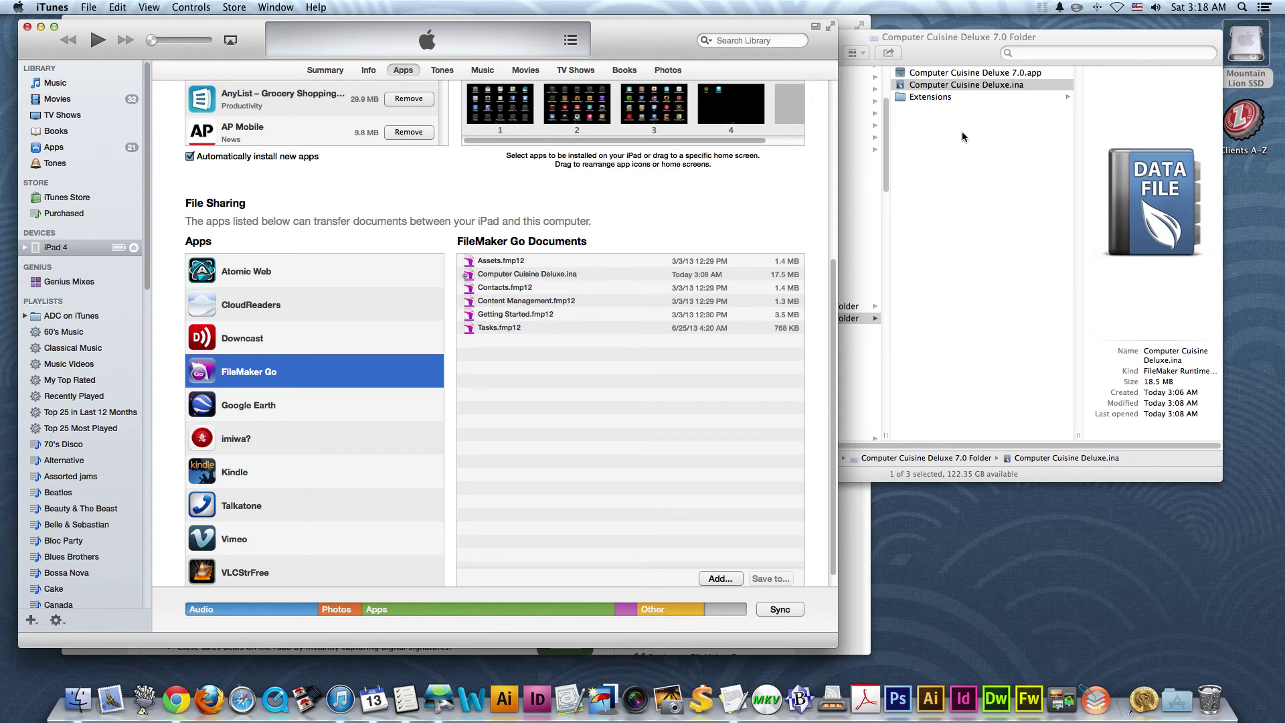
Step: Drag the .ina document back to its Finder folder and choose Don't Replace
left_click(535, 275)
left_click_drag(535, 275, 937, 137)
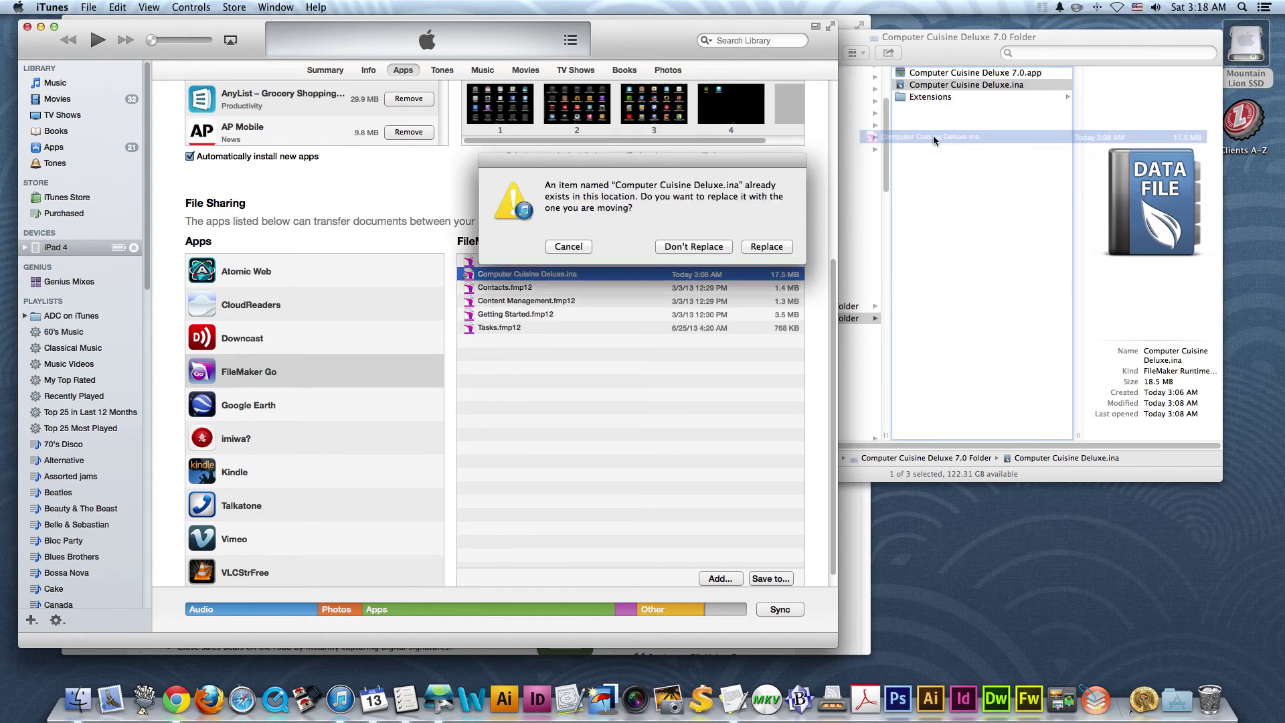
left_click(693, 247)
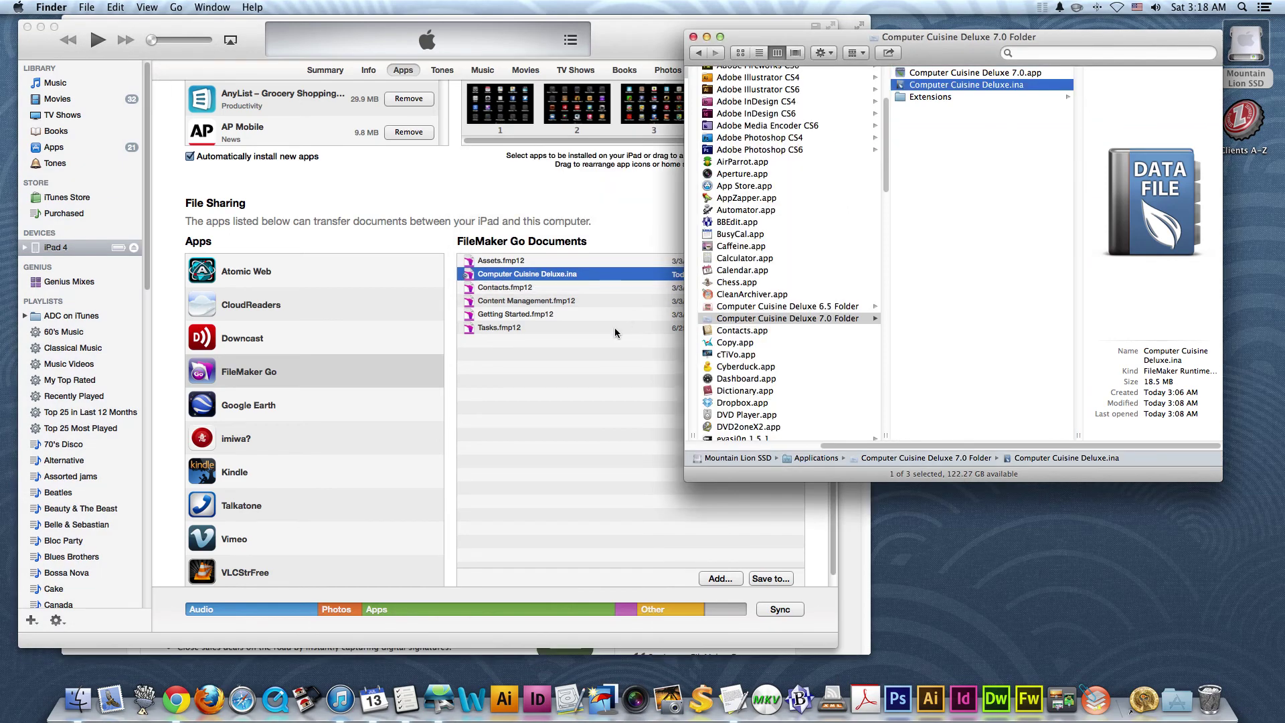
Step: Retry dragging Computer Cuisine Deluxe.ina back to Finder, then cancel the replace prompt
left_click(640, 234)
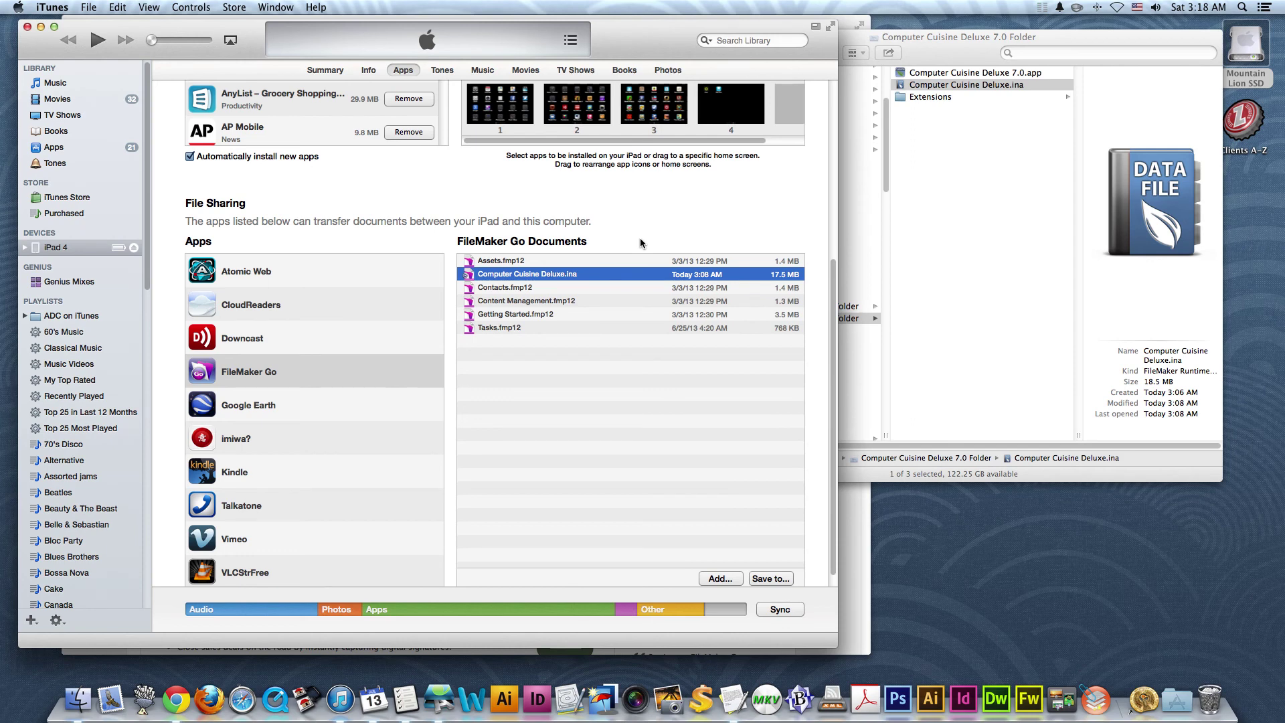
left_click(953, 42)
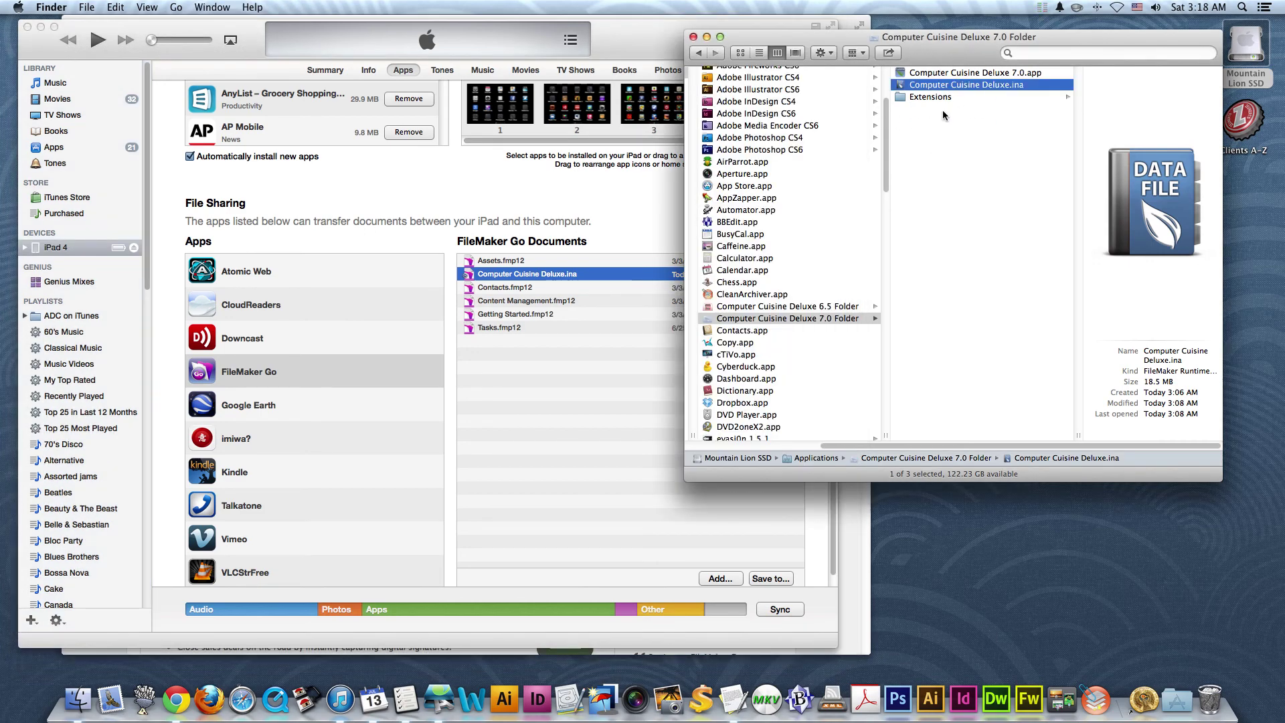
left_click(615, 221)
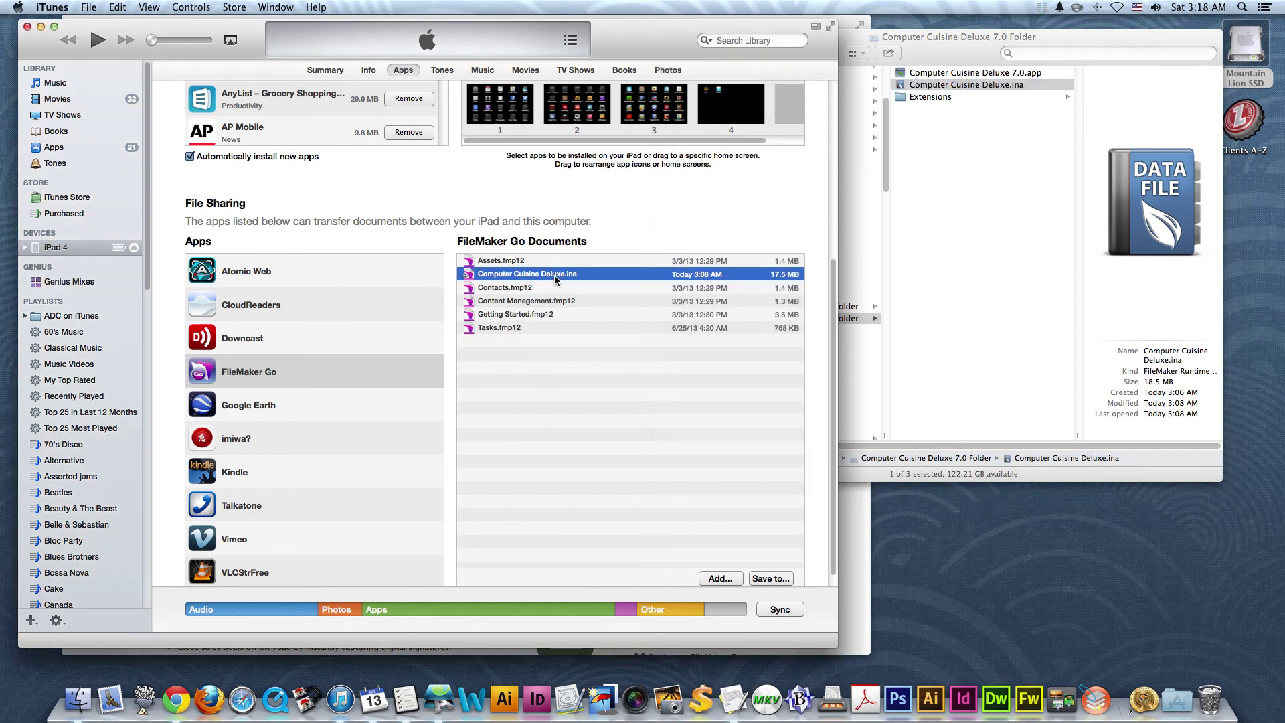
left_click_drag(554, 275, 949, 158)
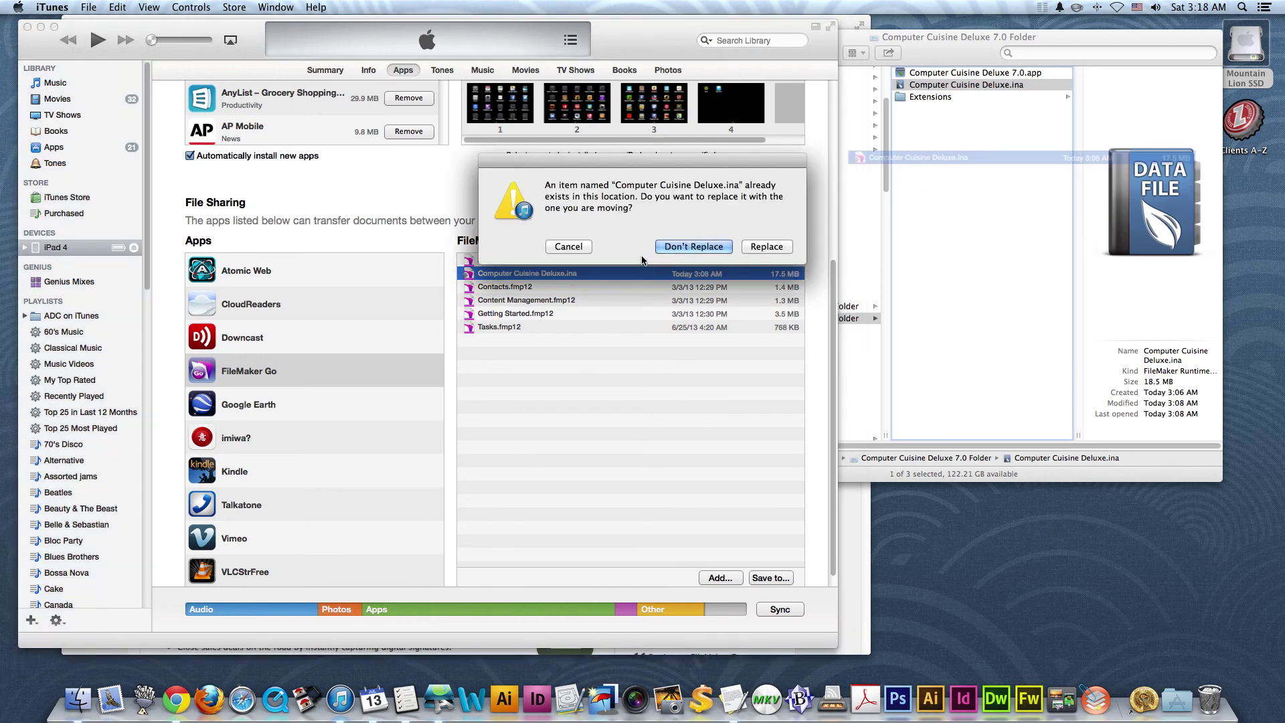
left_click(586, 247)
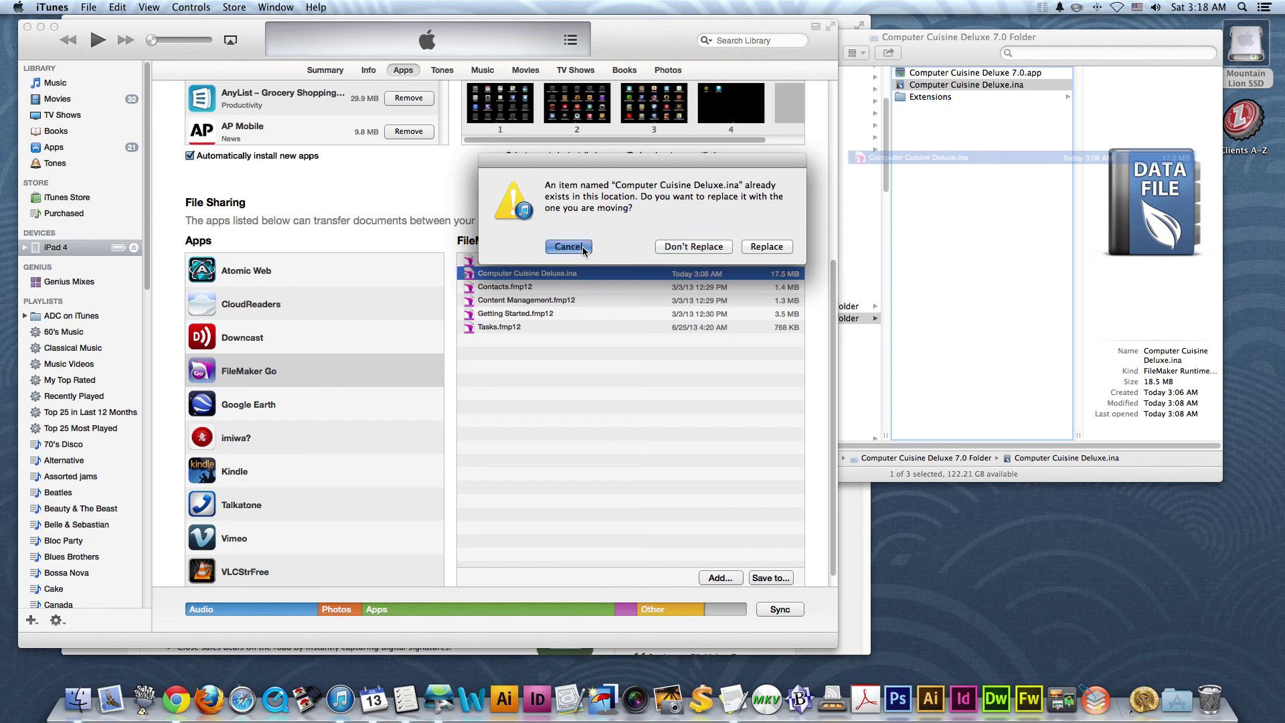